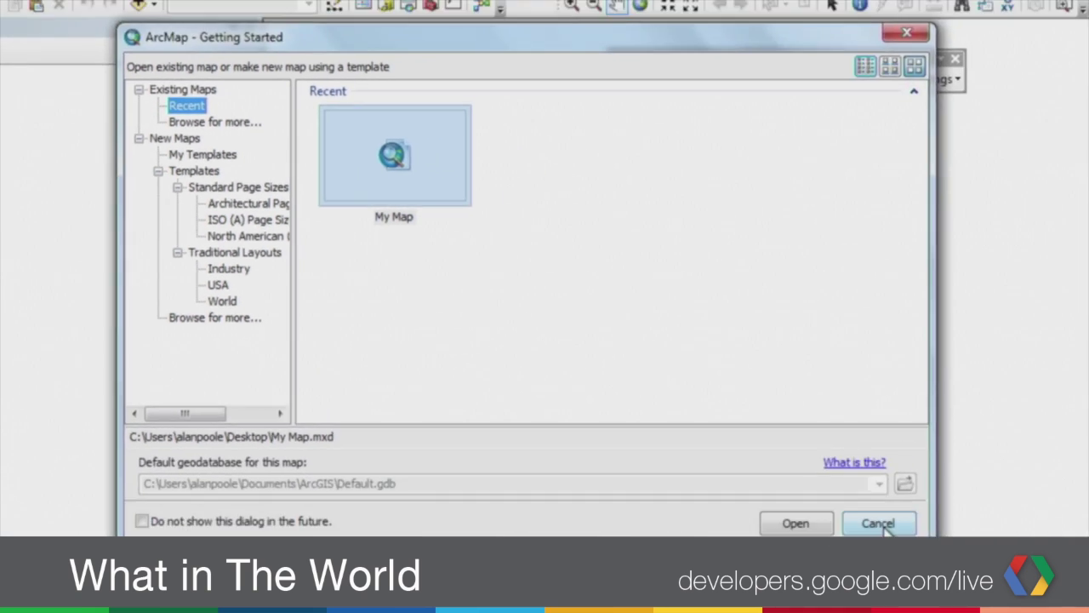
# Step: Dismiss the Getting Started dialog and check that the Google Maps Engine Connector for ArcMap toolbar is enabled
pyautogui.click(881, 523)
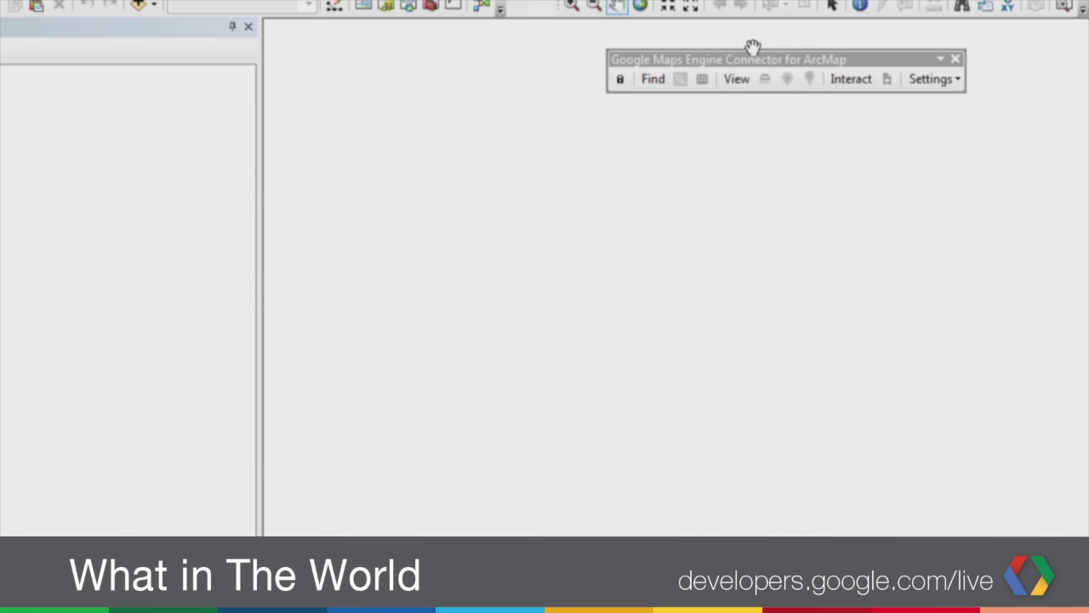
pyautogui.rightClick(528, 8)
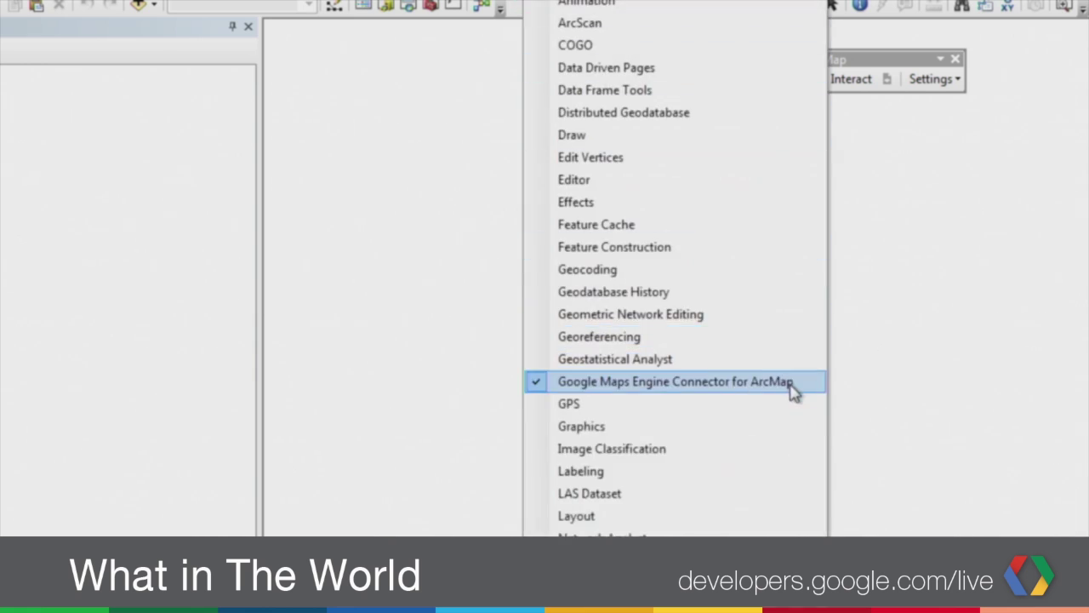
pyautogui.click(972, 358)
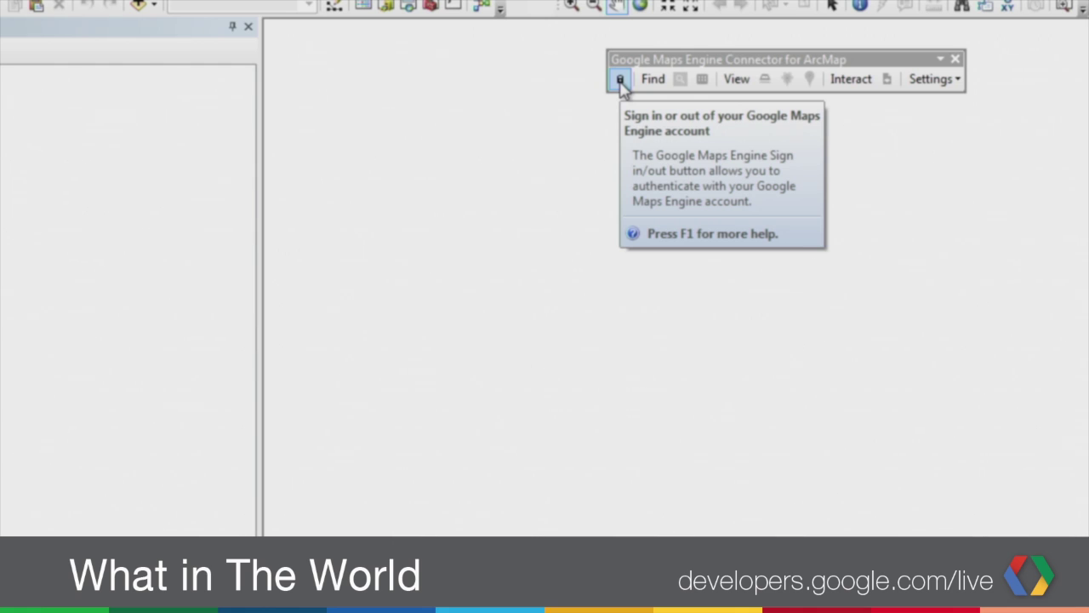
# Step: Sign in to Google Maps Engine with the account password and grant the connector access to the Maps Engine data
pyautogui.click(620, 81)
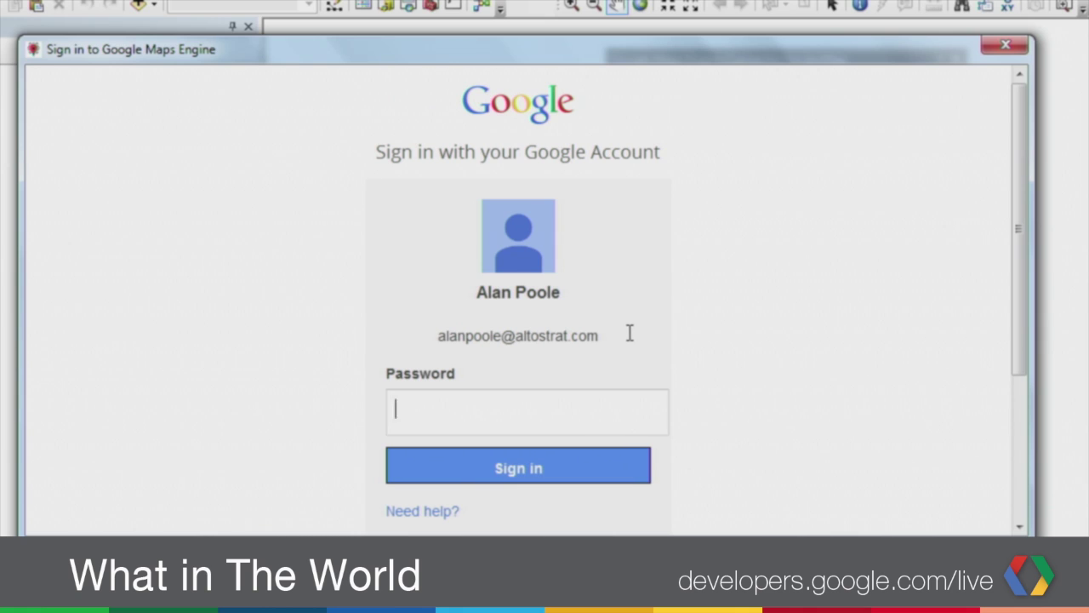
pyautogui.write('••••••••••')
pyautogui.press('Return')
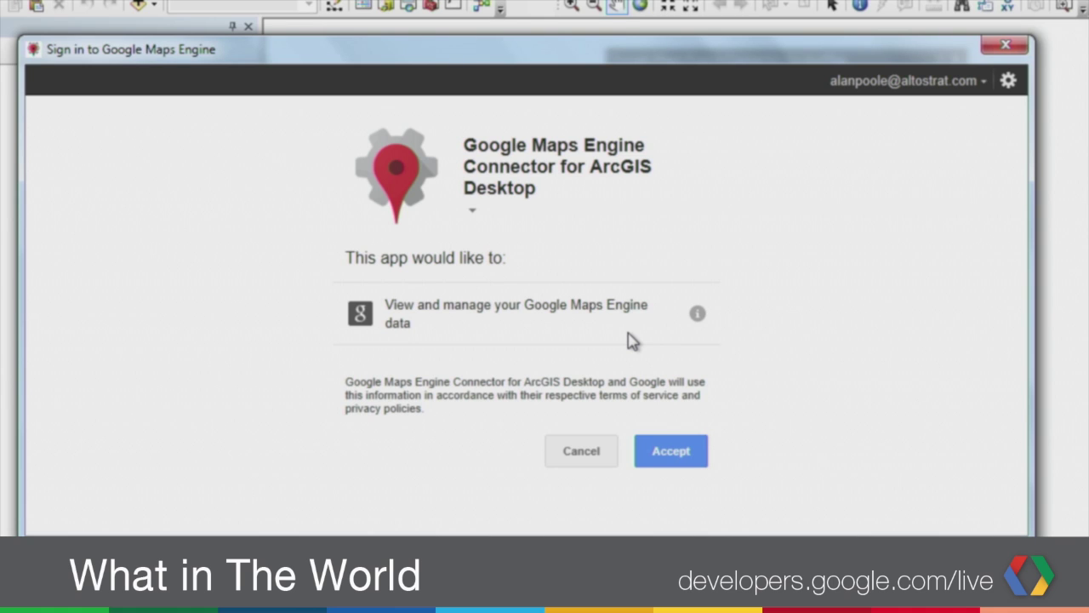
pyautogui.moveTo(650, 374); pyautogui.dragTo(680, 452)
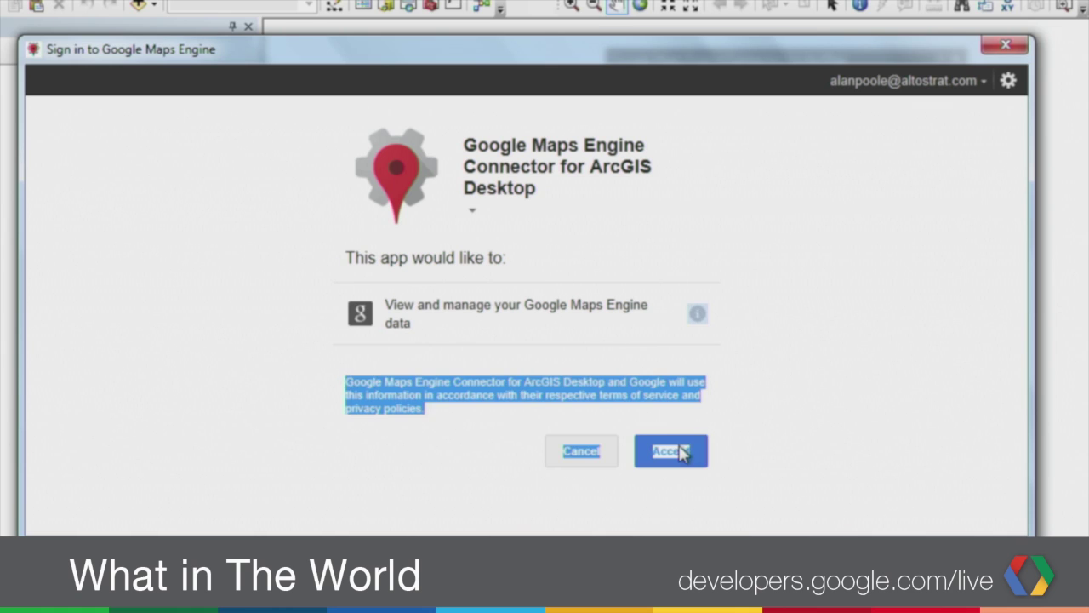
pyautogui.click(680, 453)
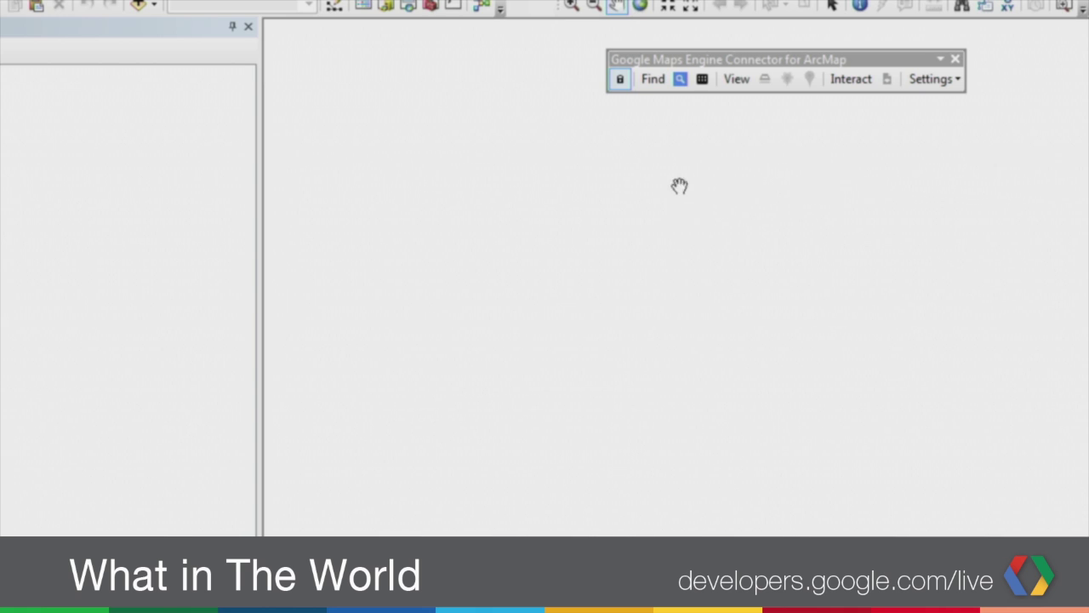
# Step: Add the Earth at Night map from the Altostrat Demos project and turn on its layers under the WMS service
pyautogui.click(685, 87)
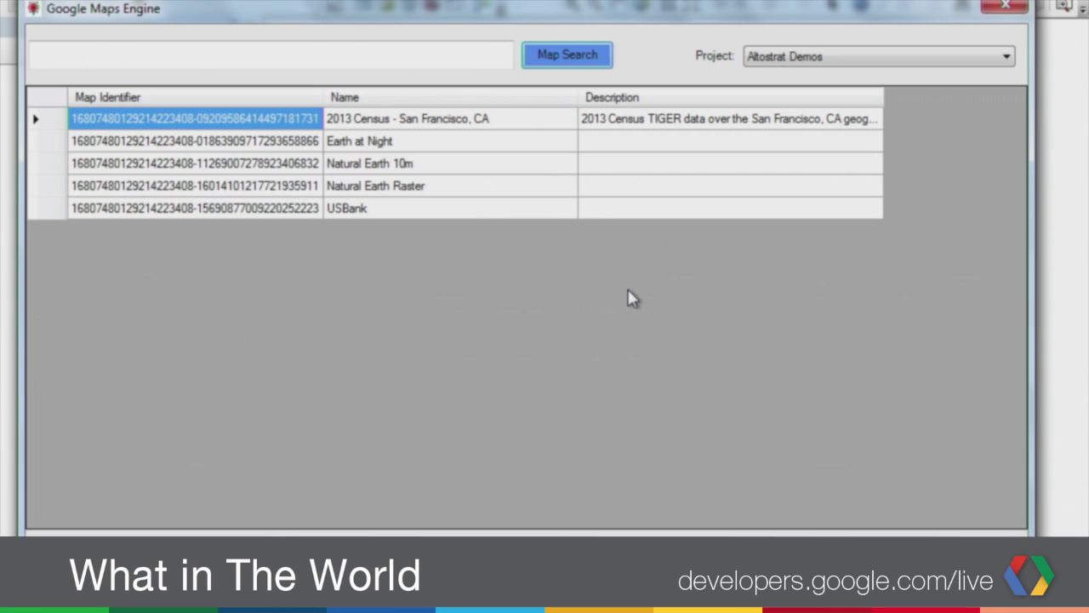
pyautogui.click(48, 146)
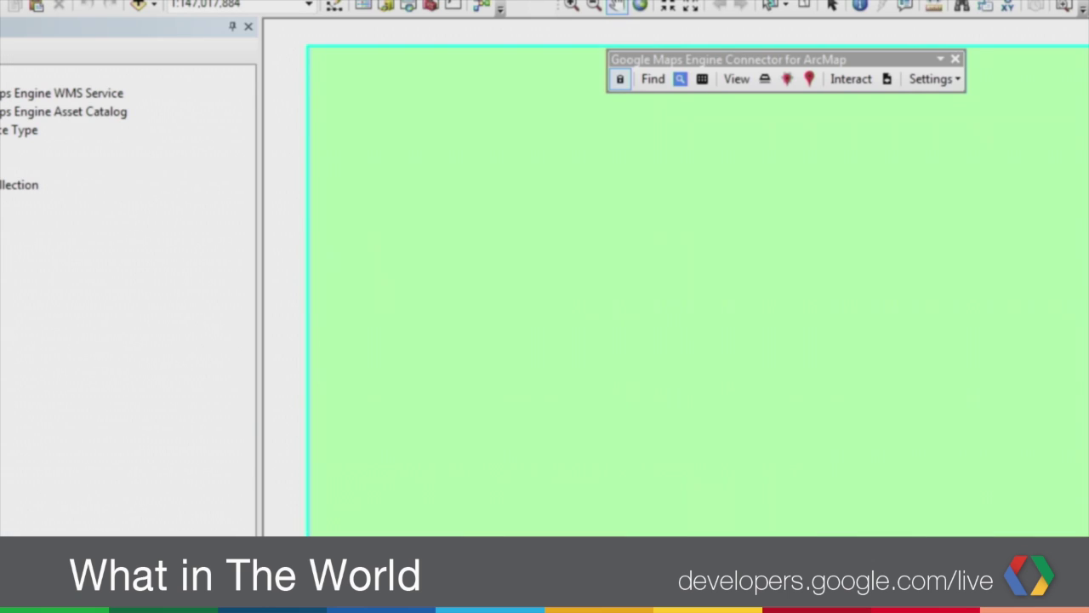
pyautogui.doubleClick(34, 92)
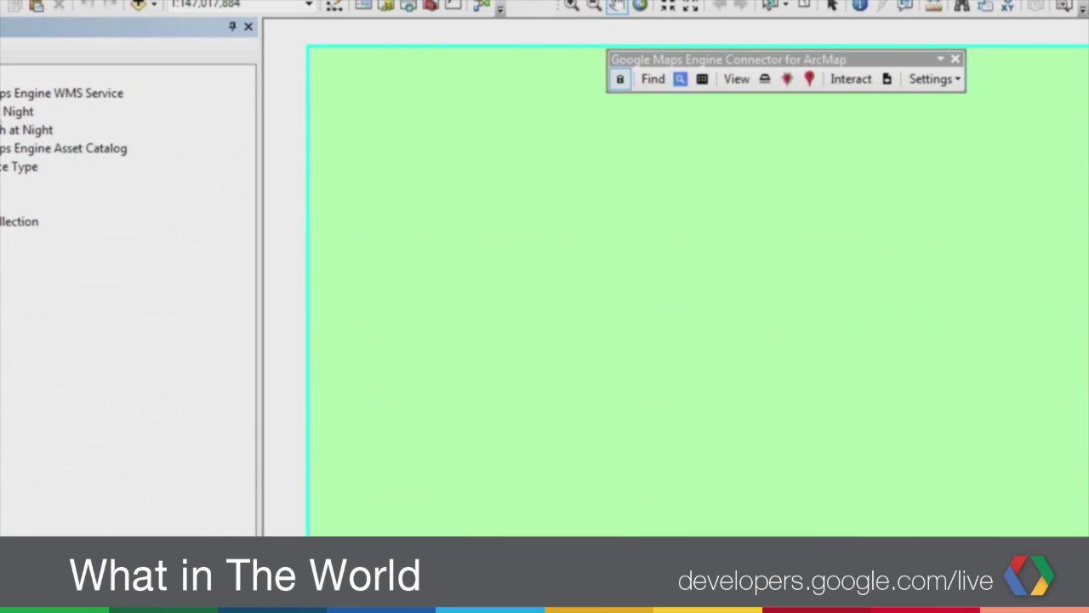
pyautogui.click(17, 111)
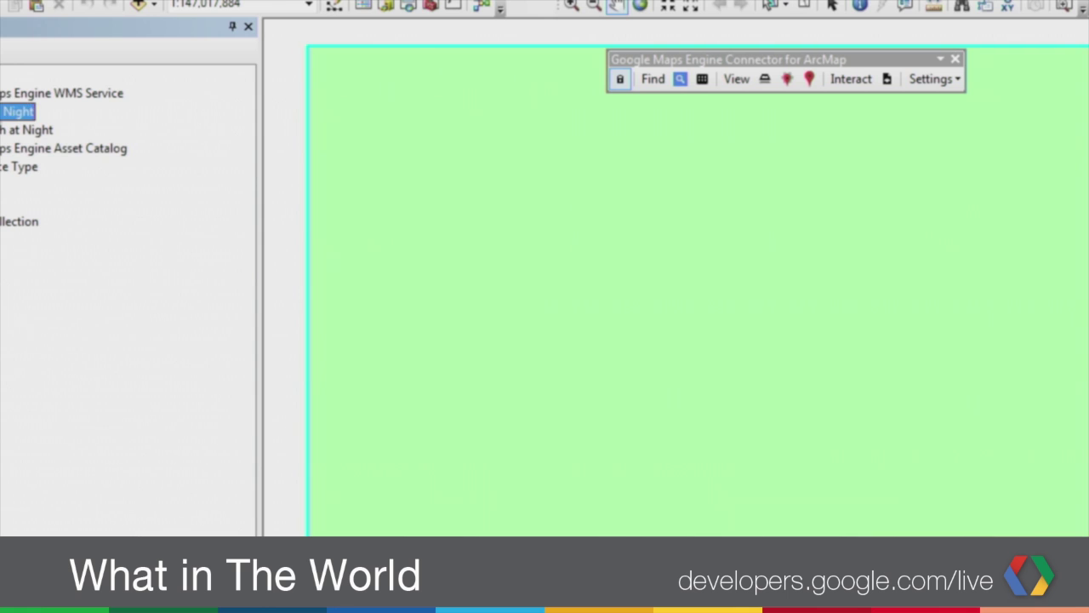
pyautogui.click(38, 135)
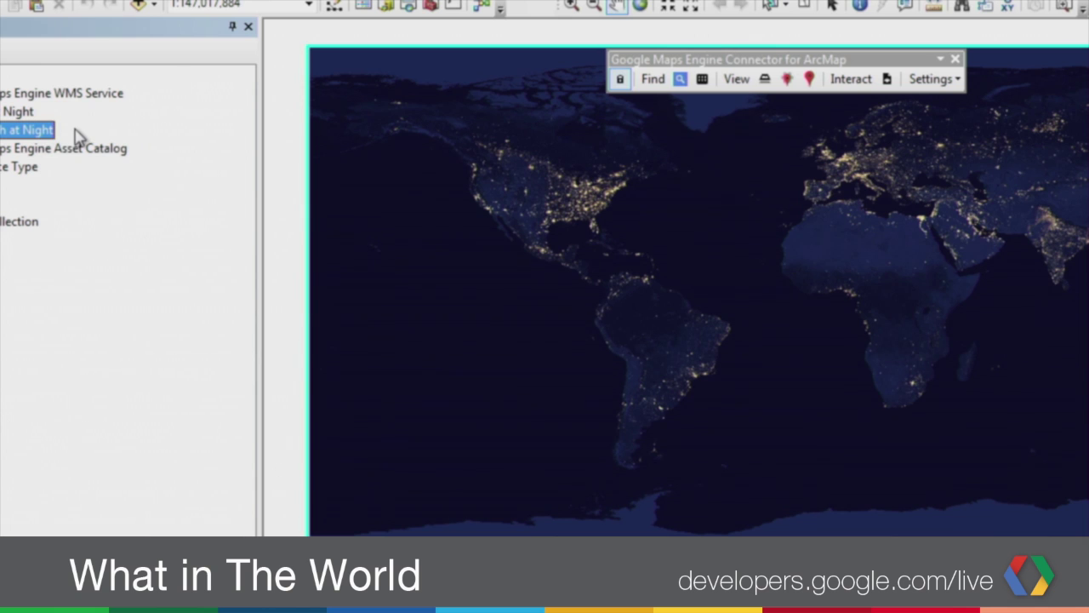
# Step: Check the data frame's coordinate system in the Layers properties
pyautogui.click(74, 149)
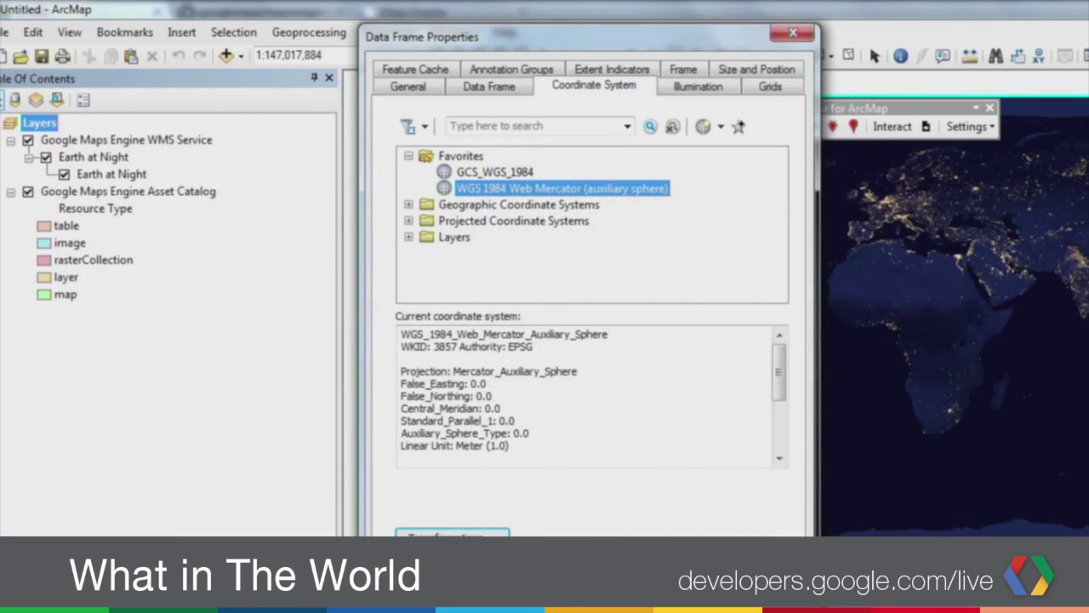
pyautogui.press('Return')
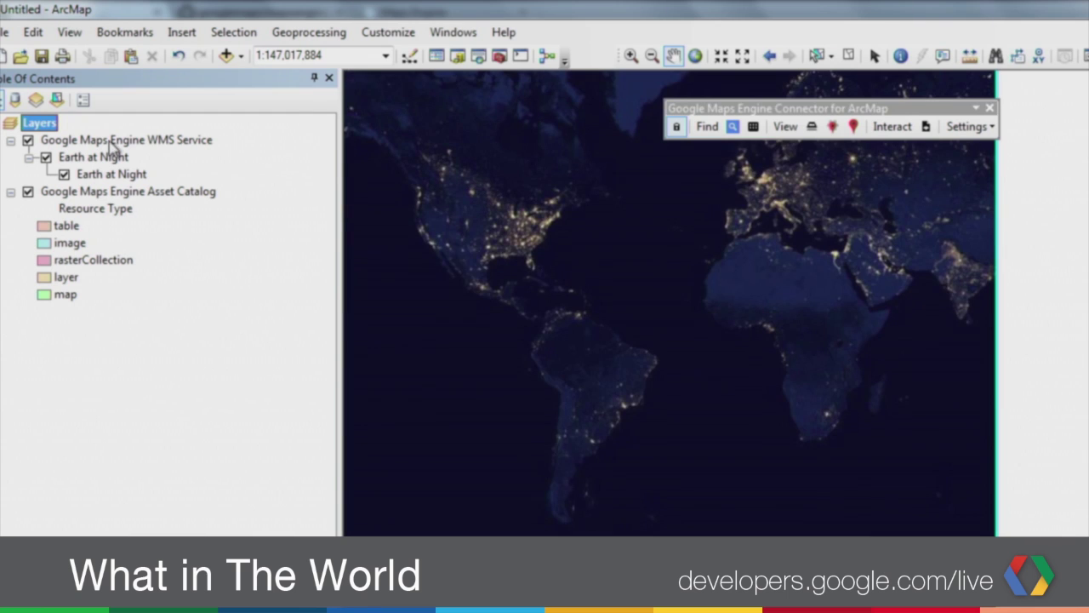
# Step: Remove the Earth at Night WMS service and the Google Maps Engine Asset Catalog from the map
pyautogui.click(109, 142)
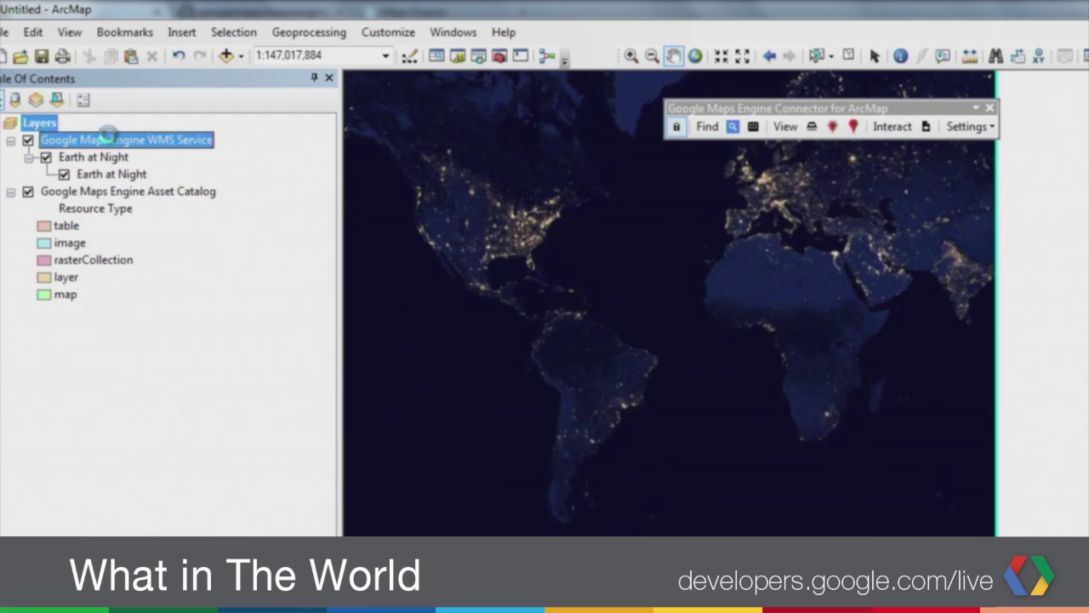
pyautogui.press('Delete')
pyautogui.rightClick(109, 142)
pyautogui.press('r')
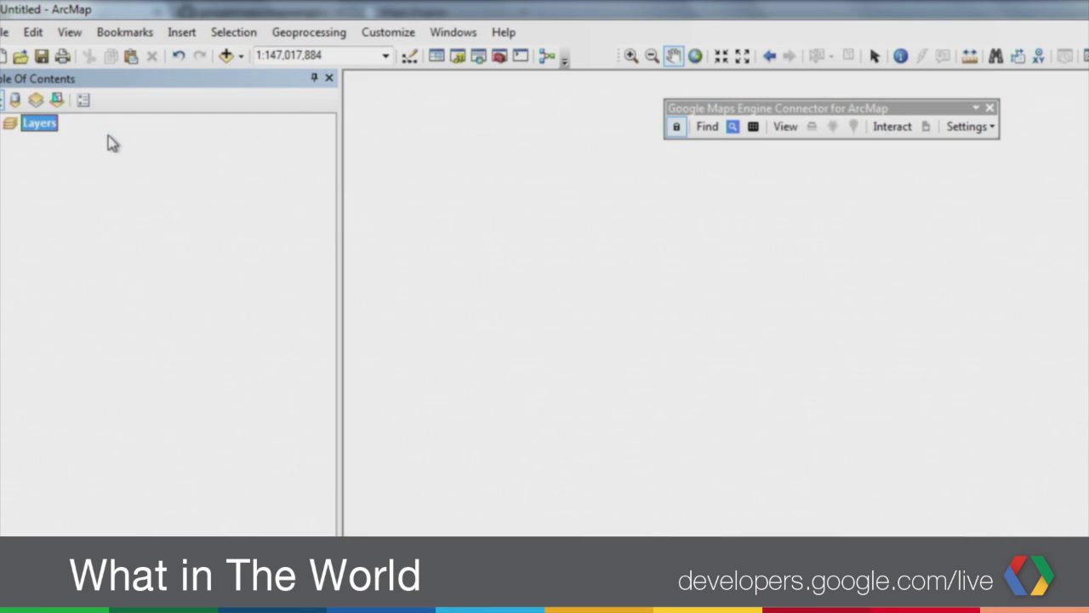
# Step: Add the 2013 Census - San Francisco, CA map from the Altostrat Demos project and expand its WMS service
pyautogui.click(736, 127)
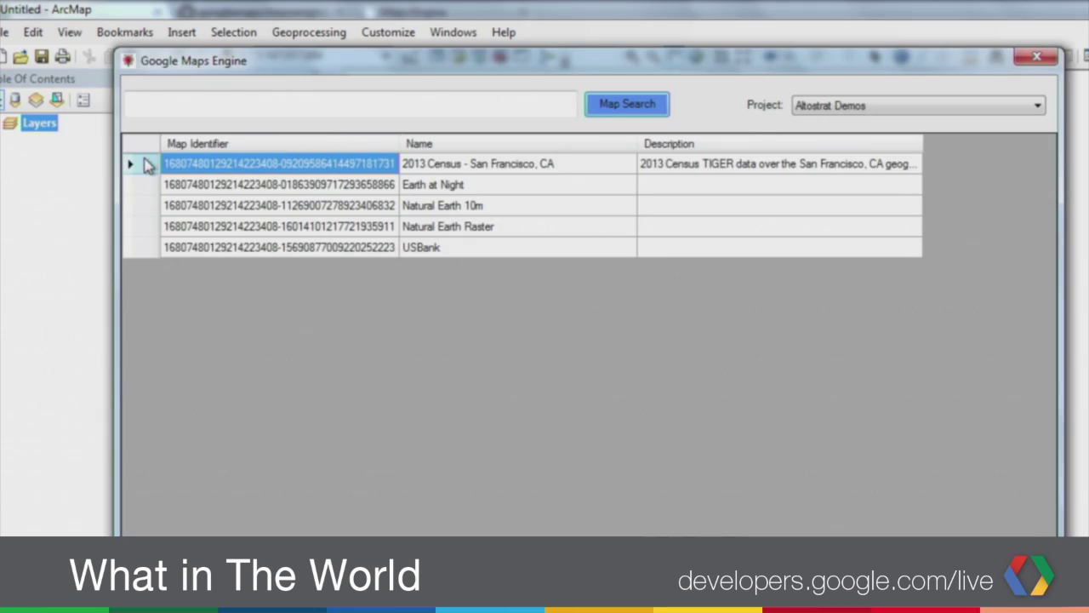
pyautogui.click(145, 164)
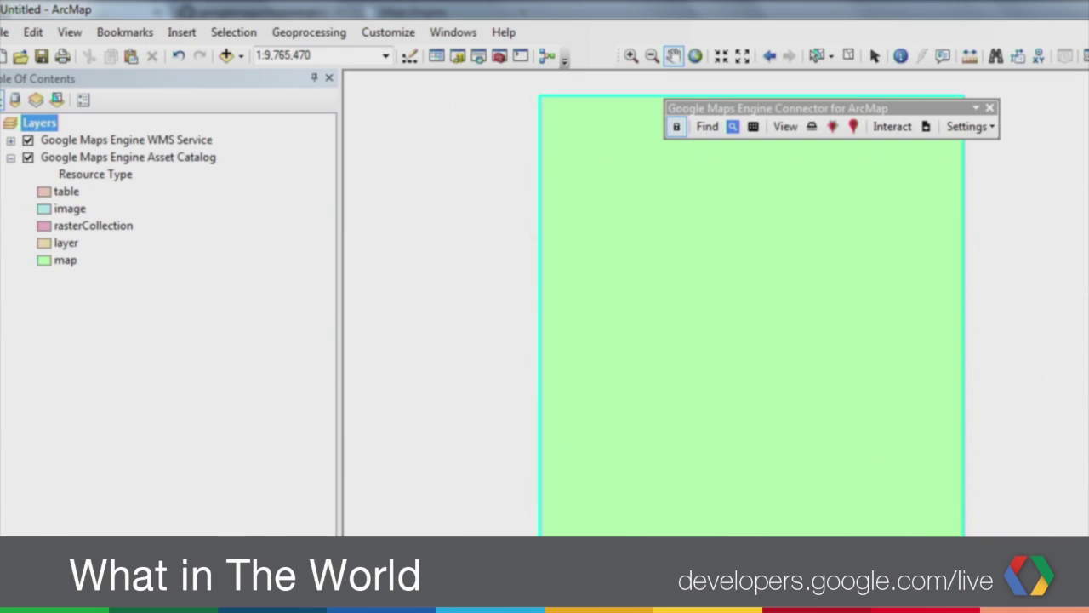
pyautogui.click(10, 141)
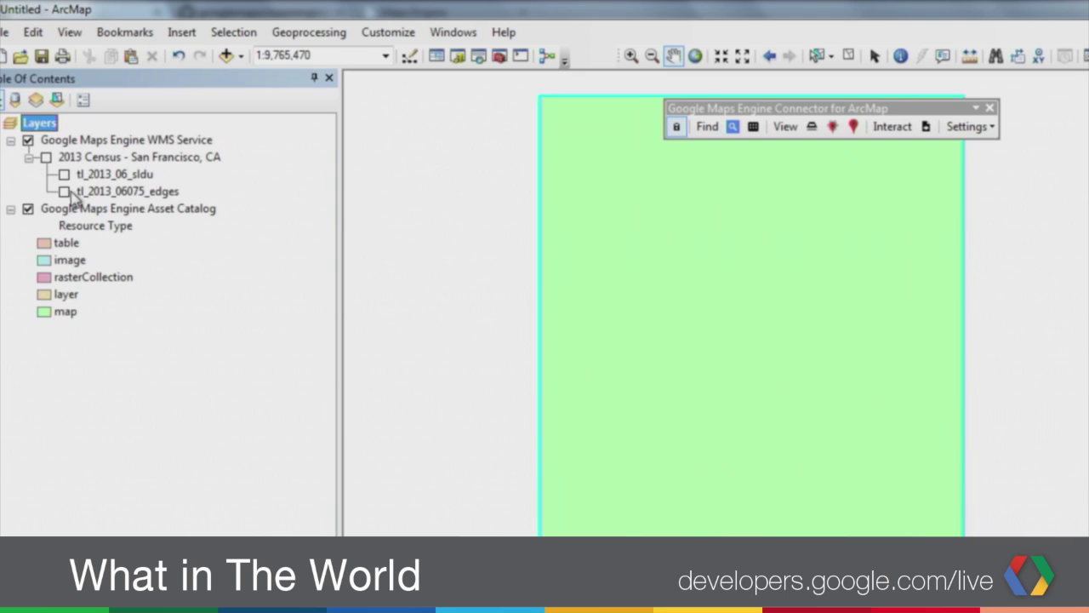
# Step: Display the census group over San Francisco with its tl_2013_06075_edges and tl_2013_06_sldu layers turned on
pyautogui.click(64, 191)
pyautogui.click(46, 157)
pyautogui.click(631, 56)
pyautogui.moveTo(601, 304); pyautogui.dragTo(636, 334)
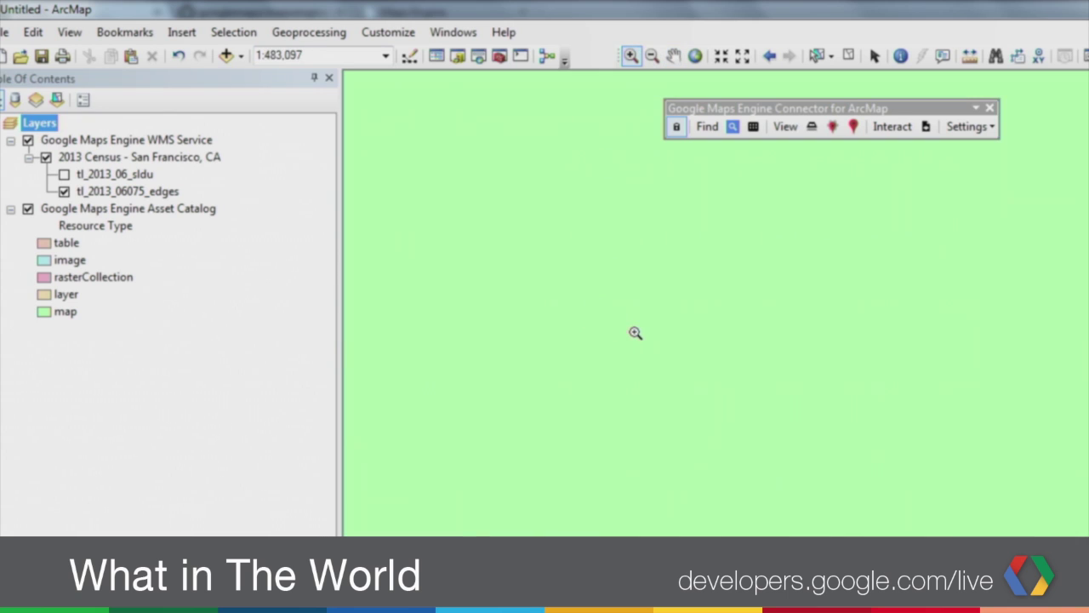
pyautogui.moveTo(703, 282); pyautogui.dragTo(951, 503)
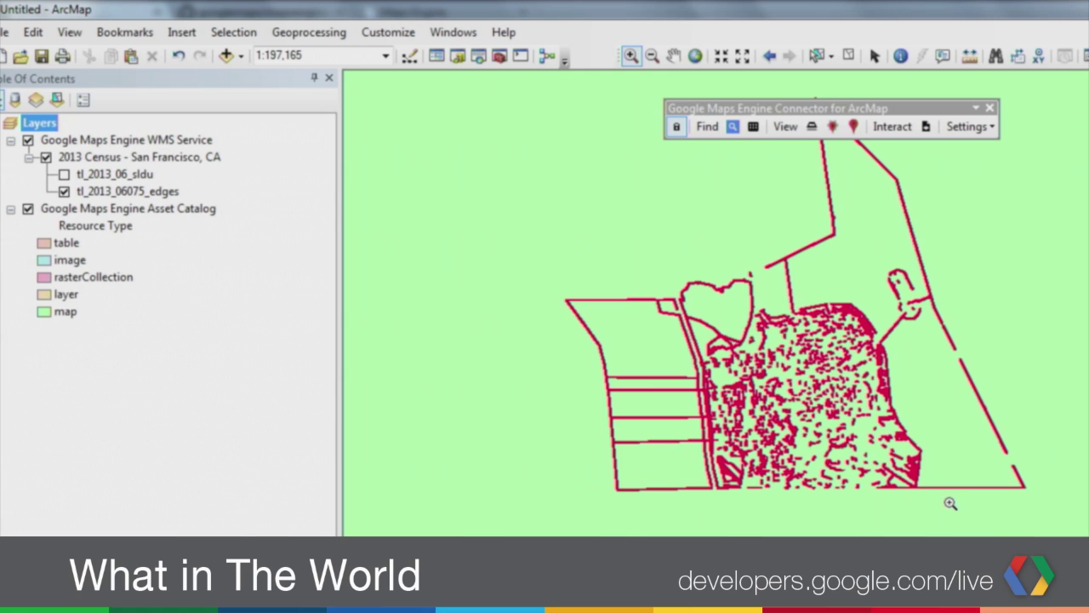
pyautogui.click(130, 177)
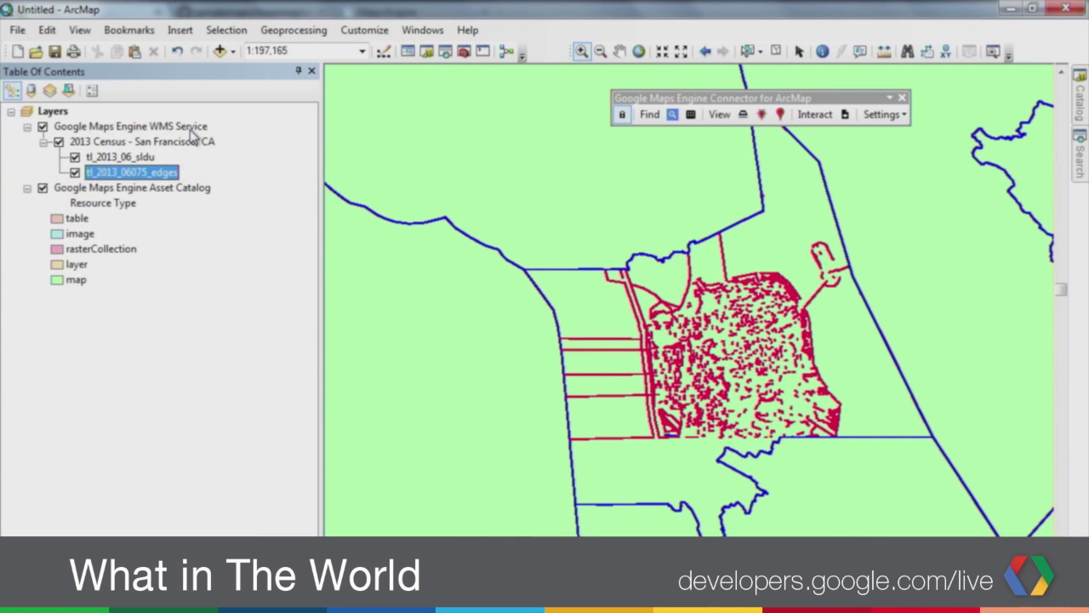
# Step: Remove the San Francisco census WMS service and its Asset Catalog layer from the data frame
pyautogui.click(195, 126)
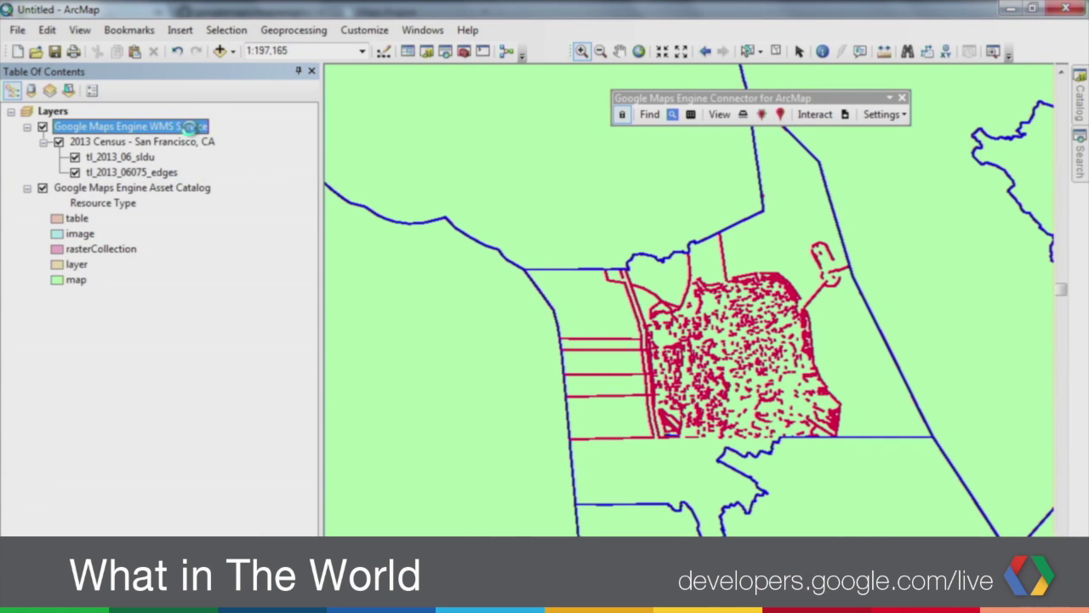
pyautogui.rightClick(195, 129)
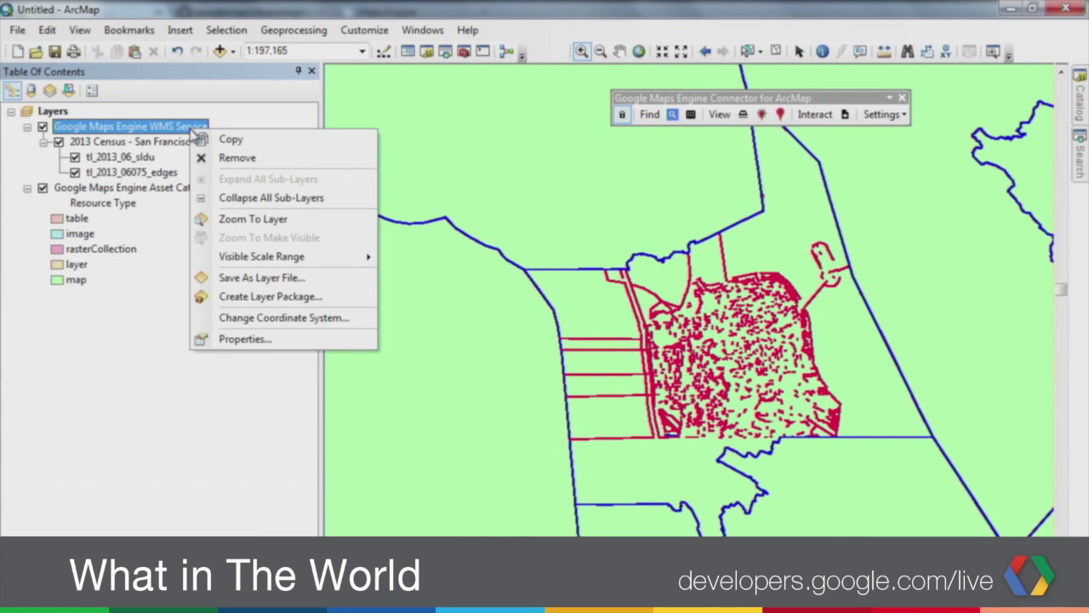
pyautogui.click(237, 159)
pyautogui.rightClick(192, 127)
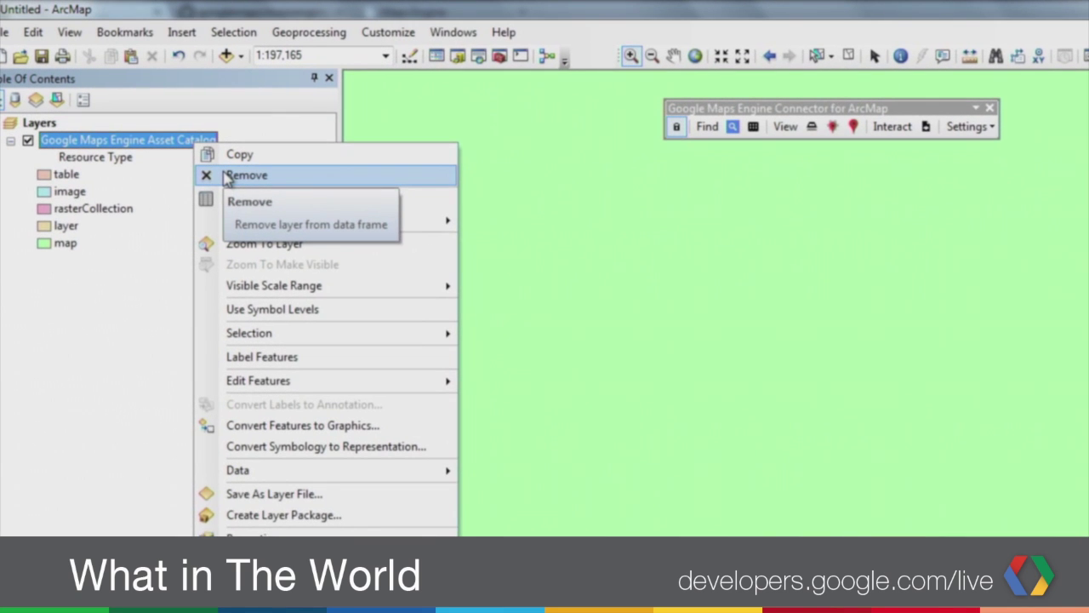
pyautogui.click(228, 175)
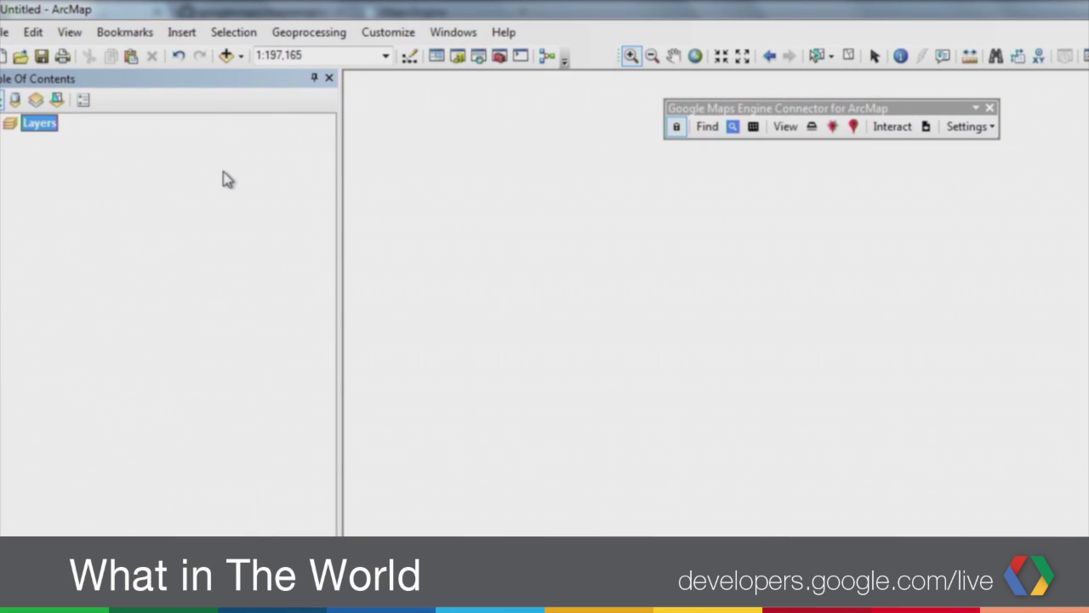
# Step: Add the local datasets wsiearth.tif and continent.shp from the ArcGlobeData folder to the map
pyautogui.click(228, 56)
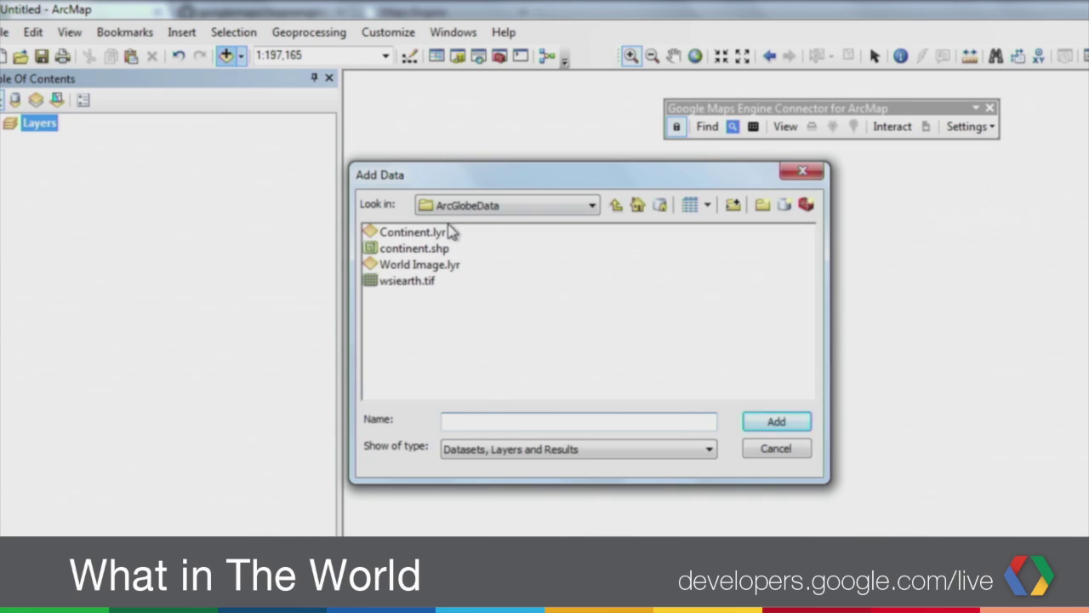
pyautogui.click(421, 285)
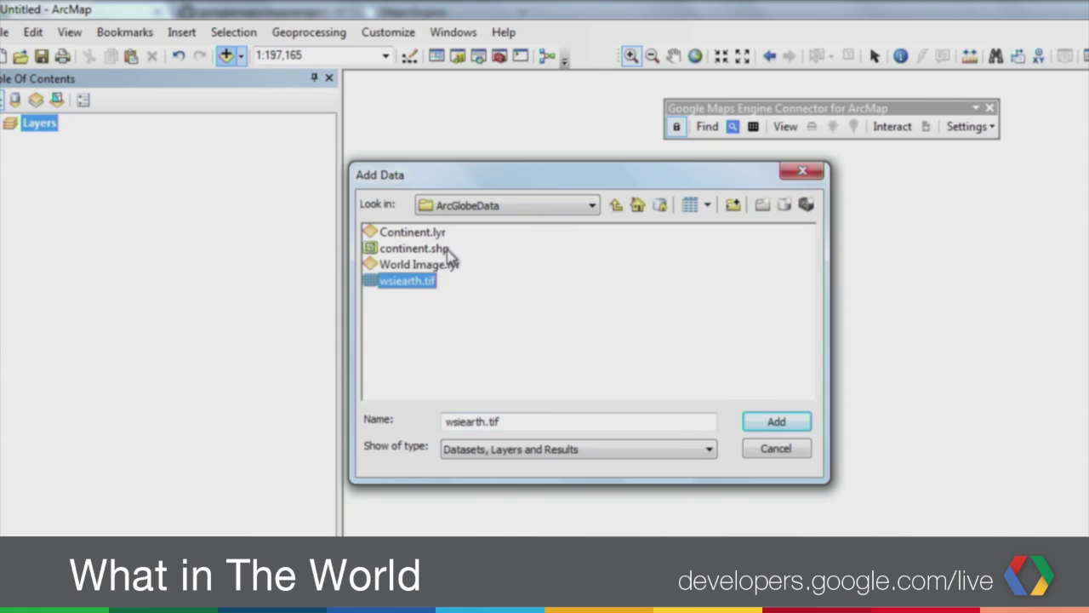
pyautogui.keyDown('ctrl'); pyautogui.click(446, 251); pyautogui.keyUp('ctrl')
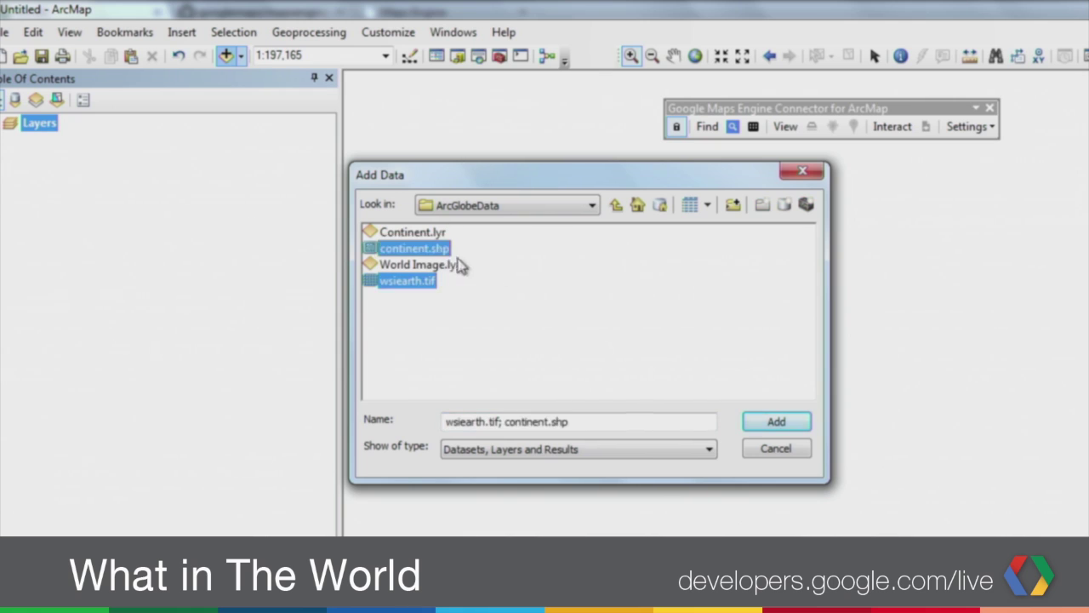
pyautogui.click(778, 423)
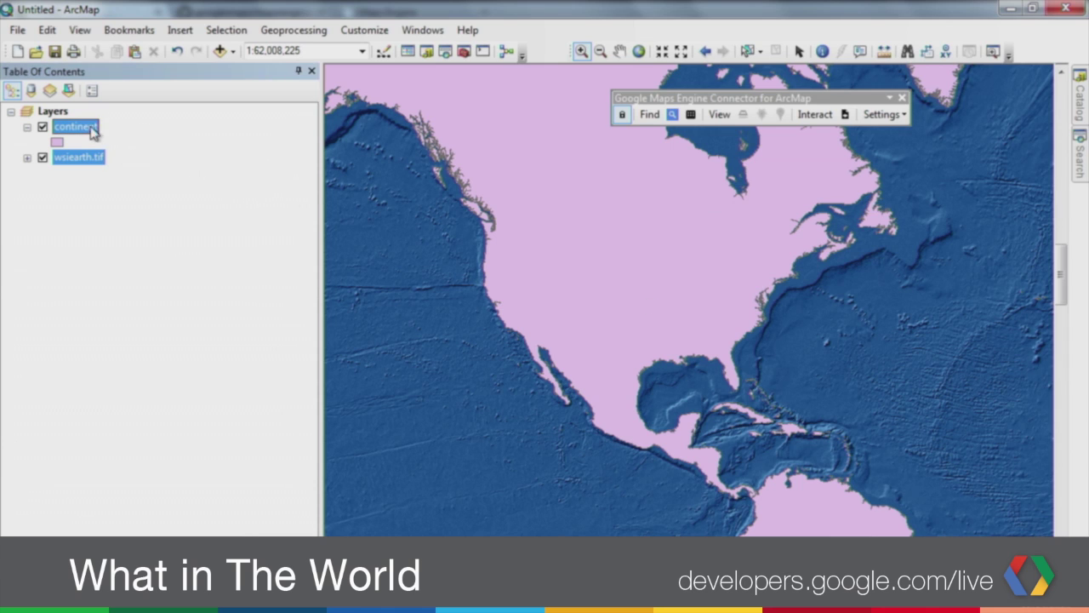
# Step: Set the Maps Engine upload of wsiearth.tif to the Altostrat Demos project and name the resource wsiearth
pyautogui.click(93, 131)
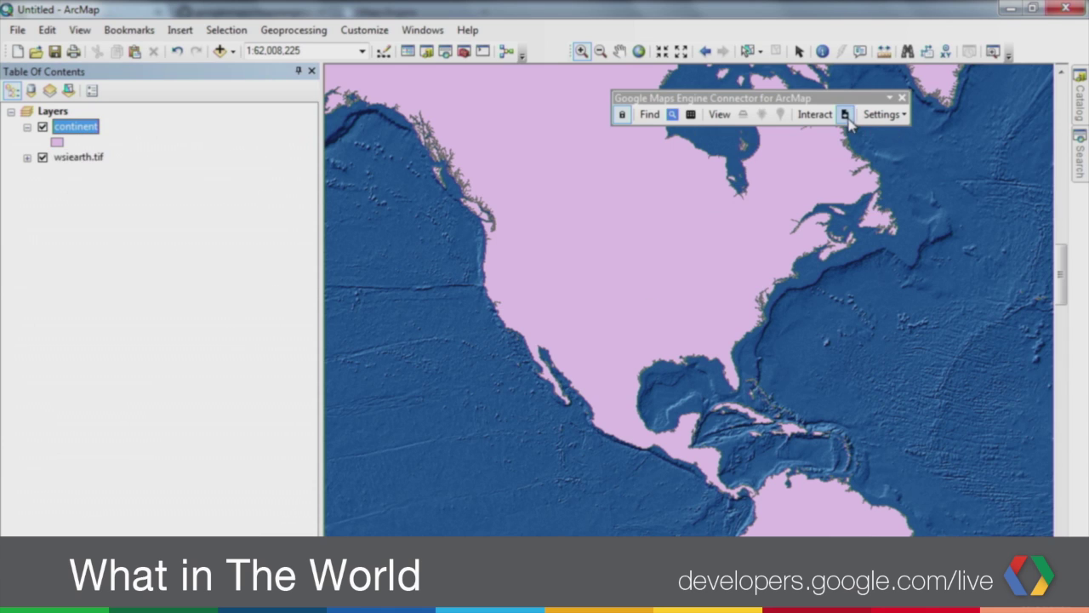
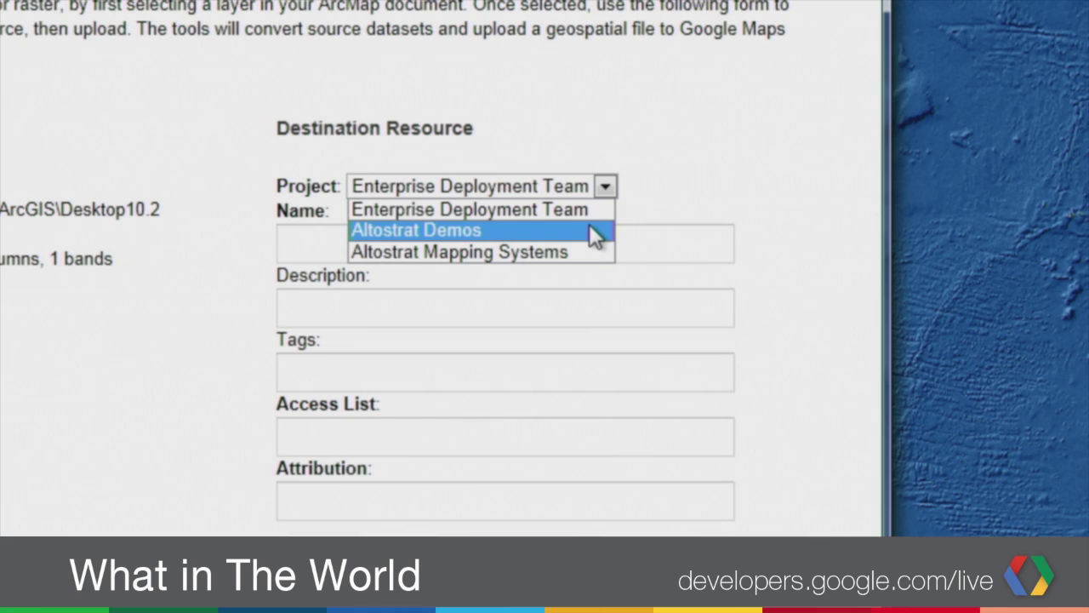
pyautogui.click(593, 233)
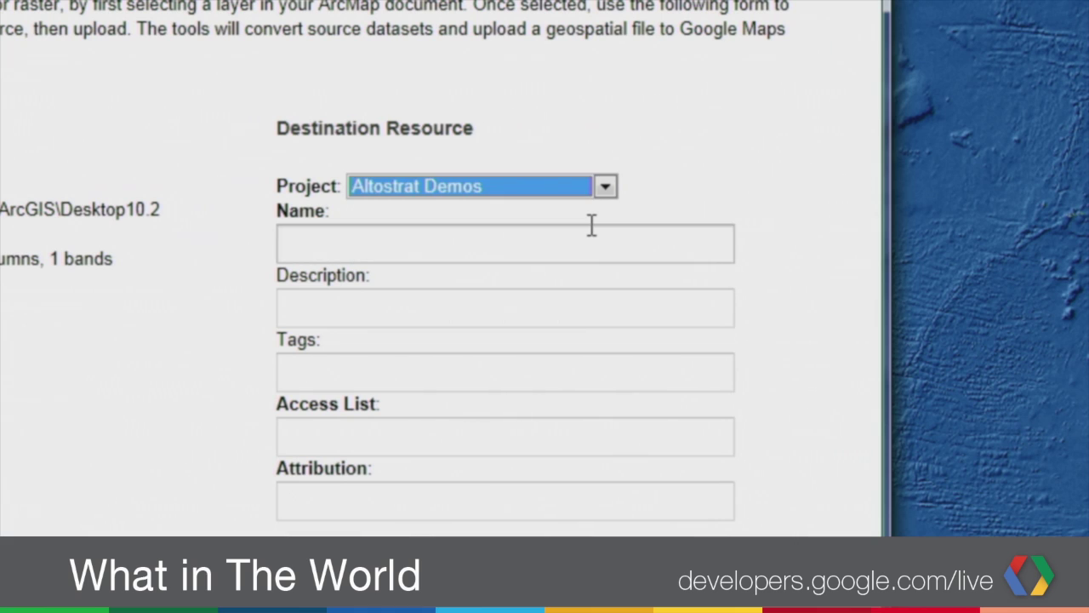
pyautogui.click(592, 226)
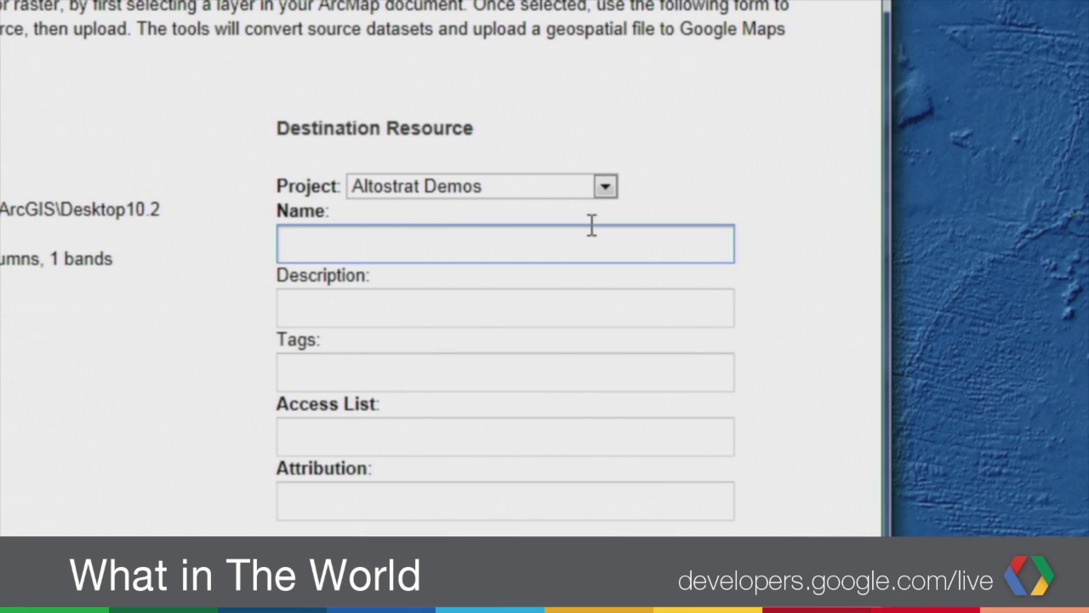
pyautogui.write('wsiearth')
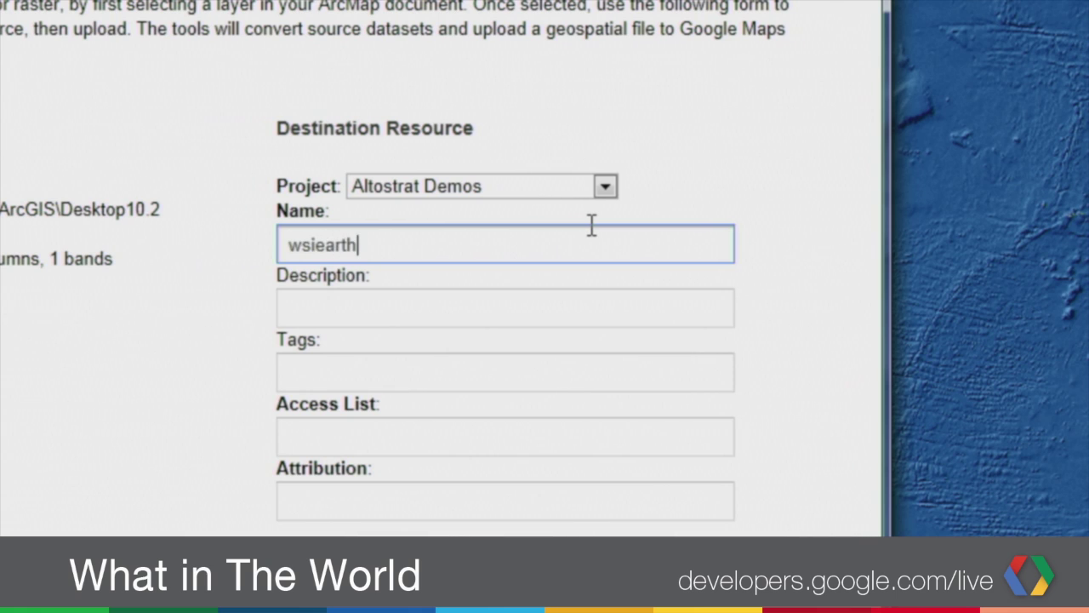
pyautogui.press('Tab')
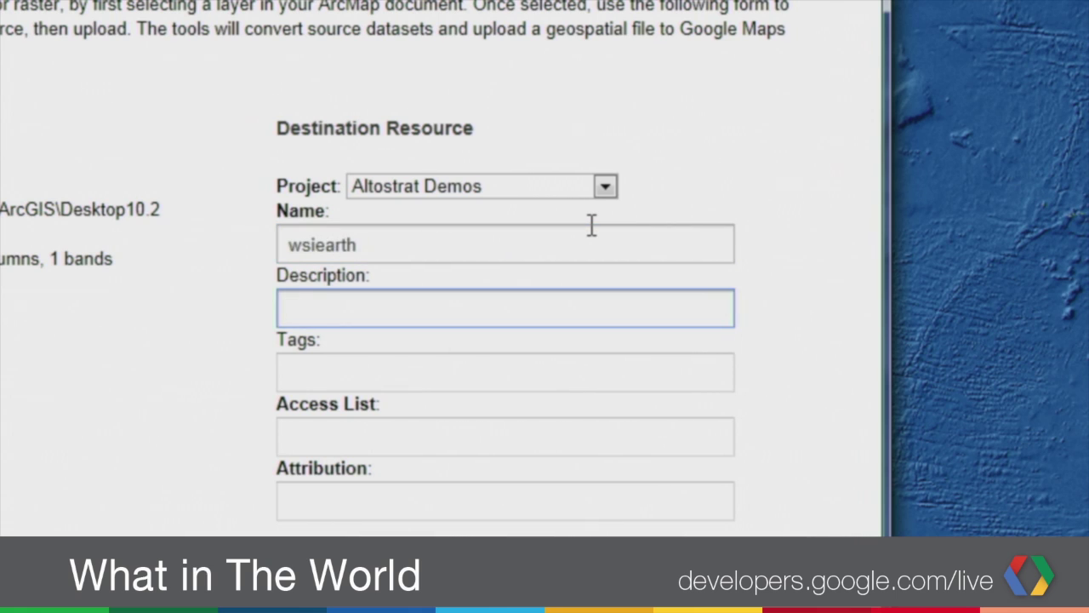
# Step: Describe the upload resource as "Tiff image of the entire world" and tag it "Earth image"
pyautogui.write('Tiff image of the en')
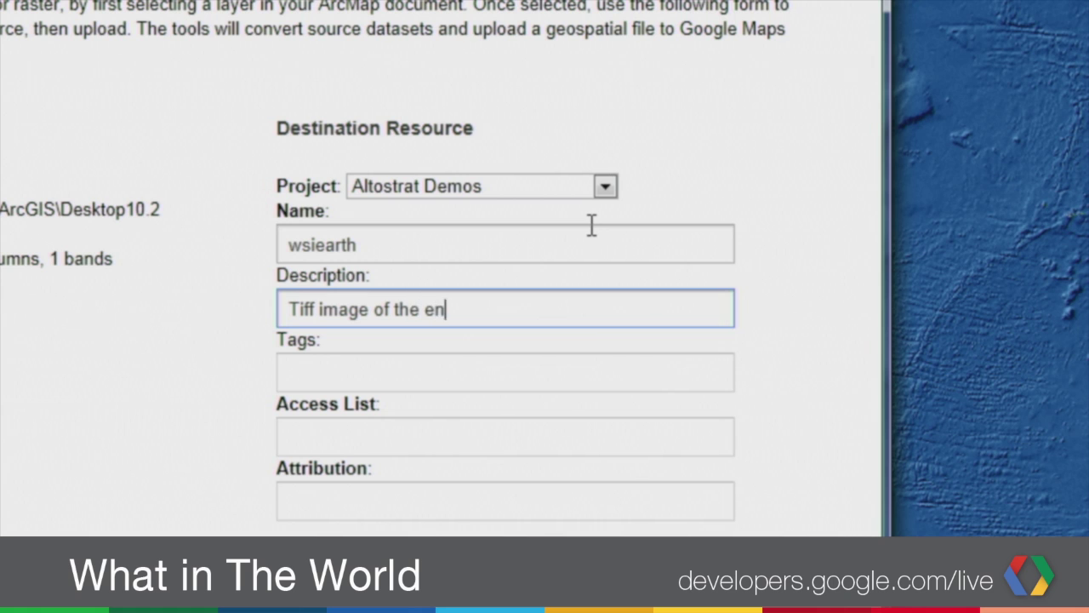
pyautogui.write('tire world')
pyautogui.press('Tab')
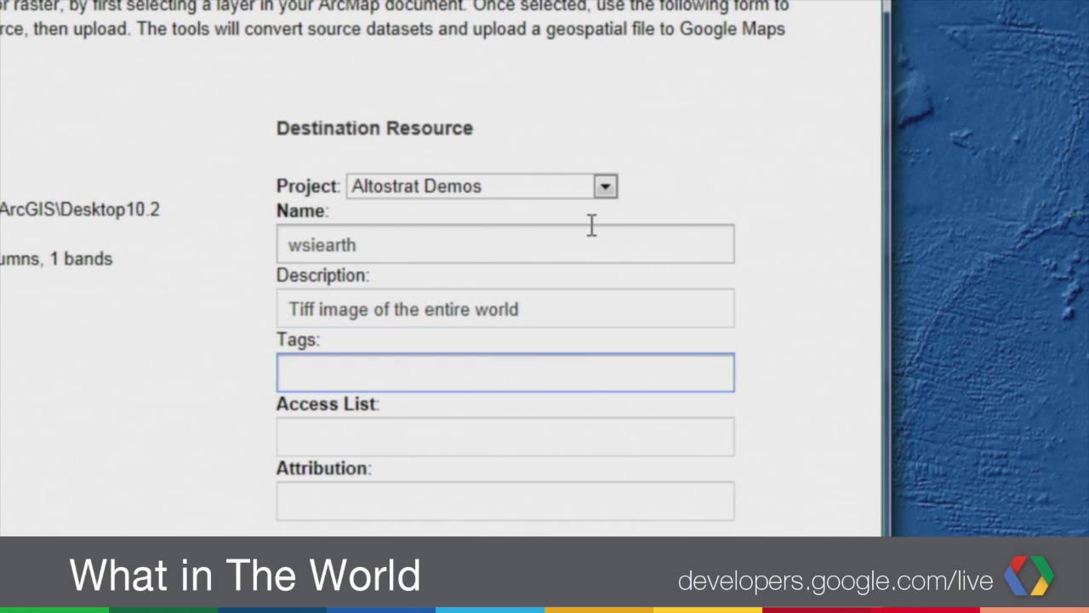
pyautogui.write('Eart')
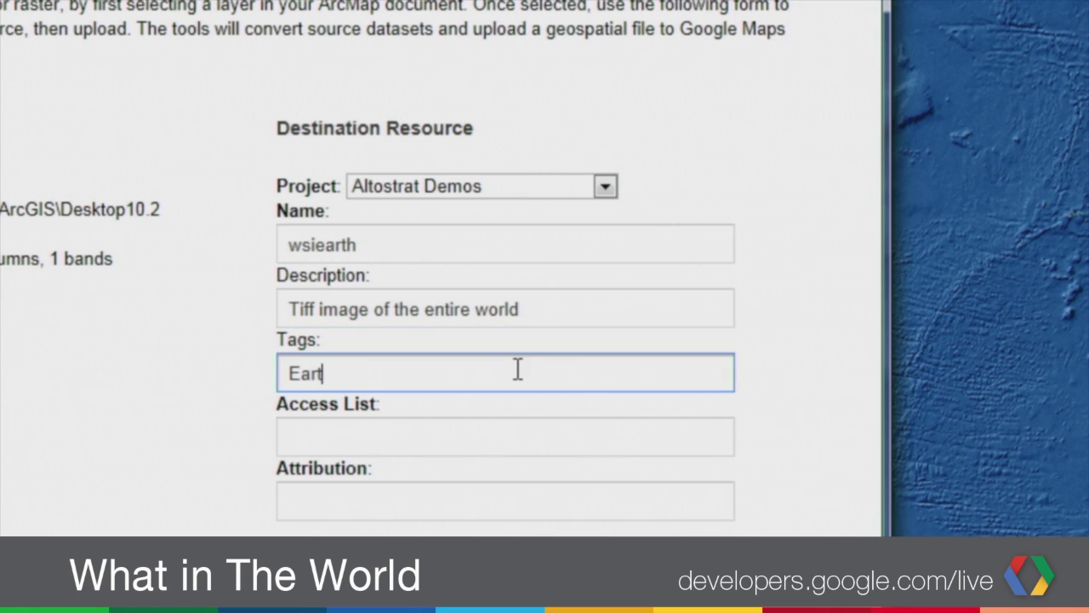
pyautogui.write('h image')
pyautogui.press('Tab')
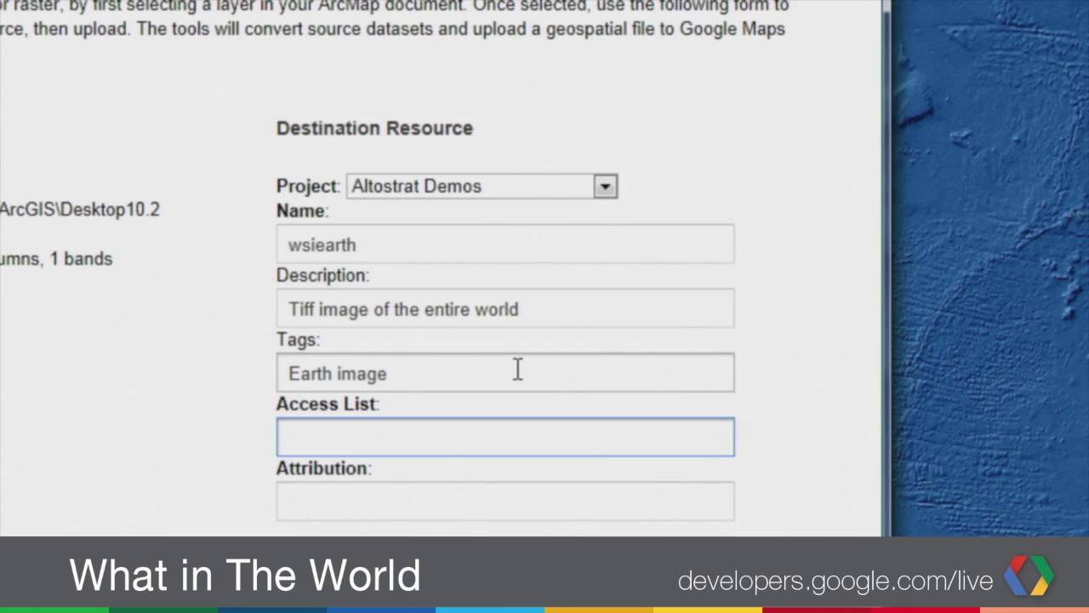
# Step: Upload the wsiearth raster to Maps Engine with the access list Connector Editors and the attribution Esri
pyautogui.write('Connector Editors')
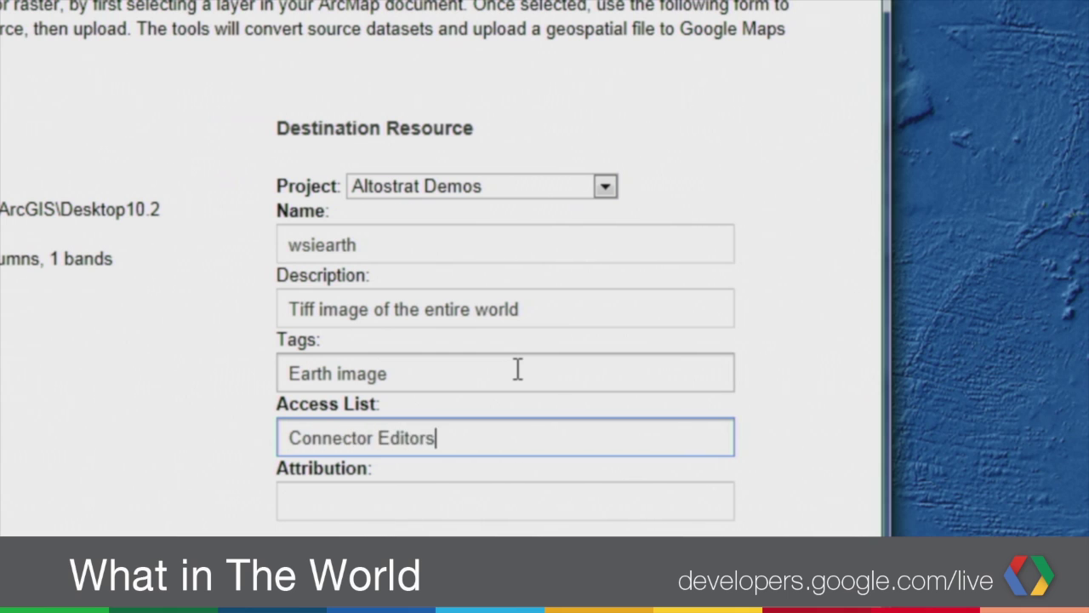
pyautogui.press('Tab')
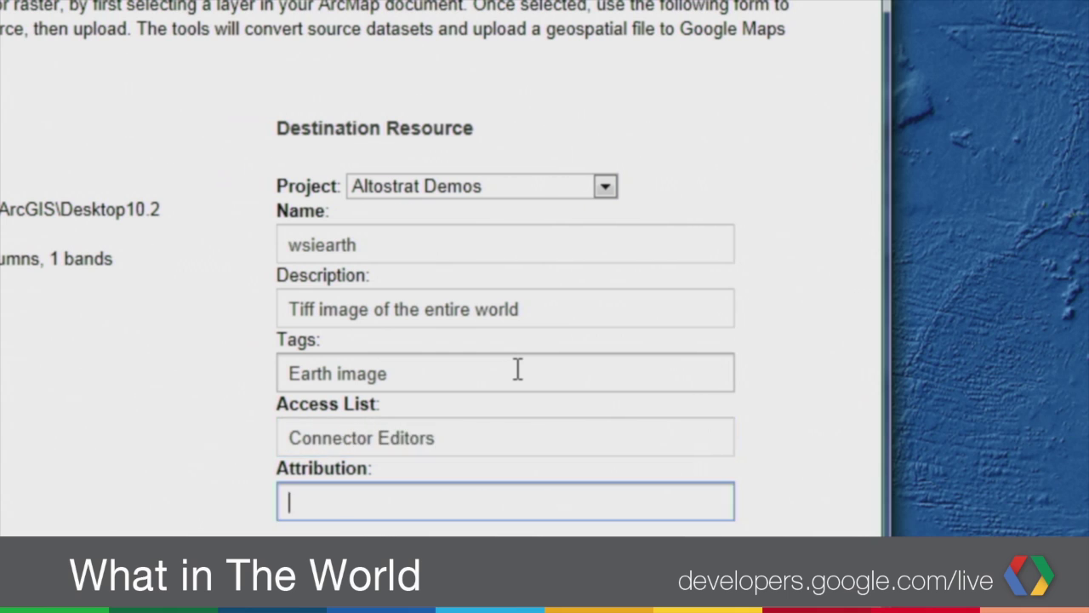
pyautogui.write('Esri')
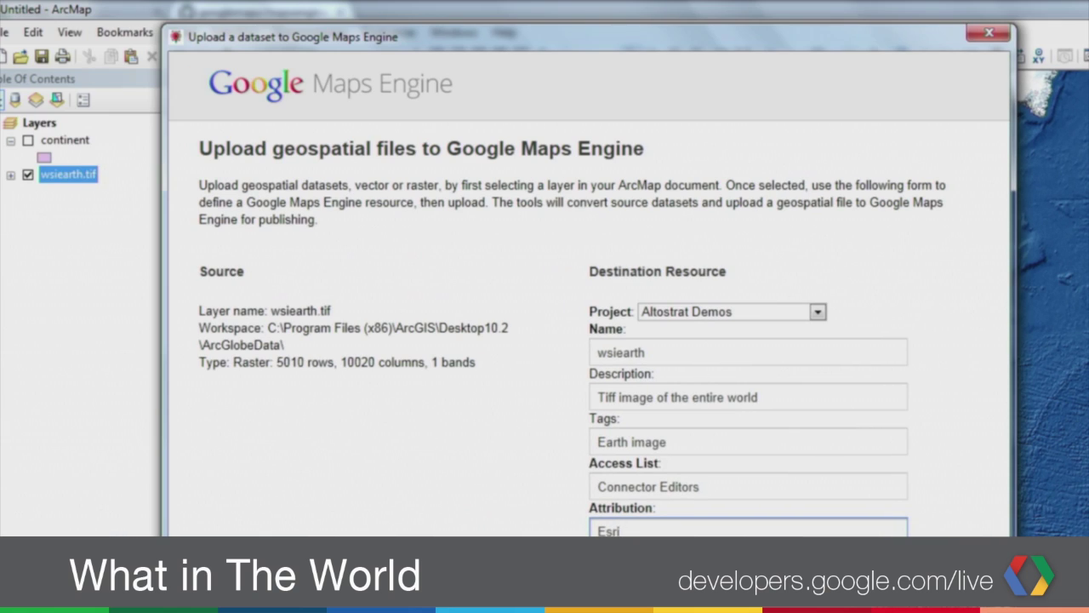
pyautogui.press('Return')
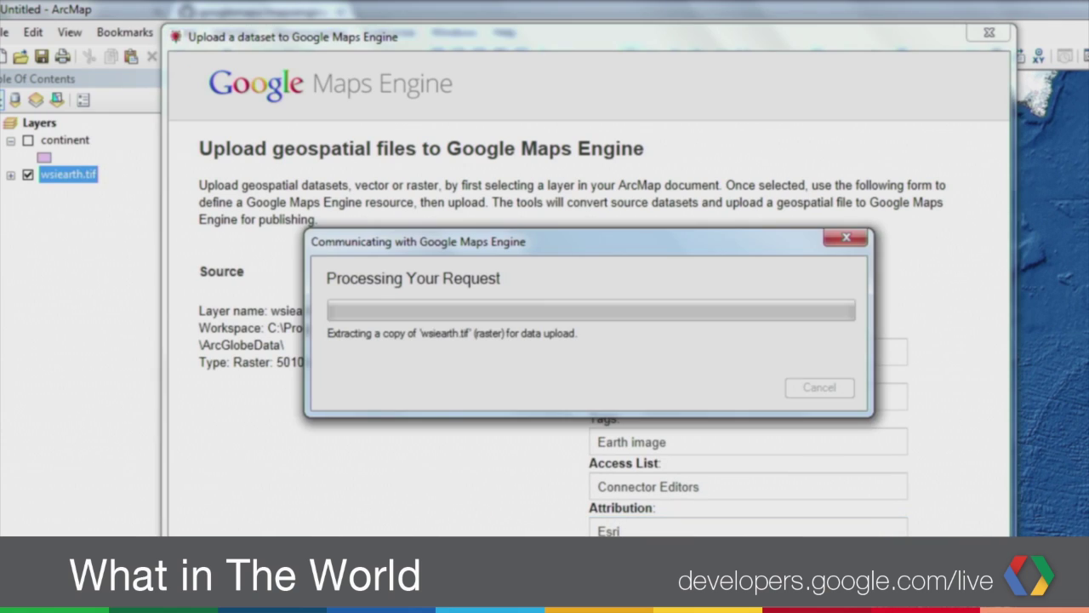